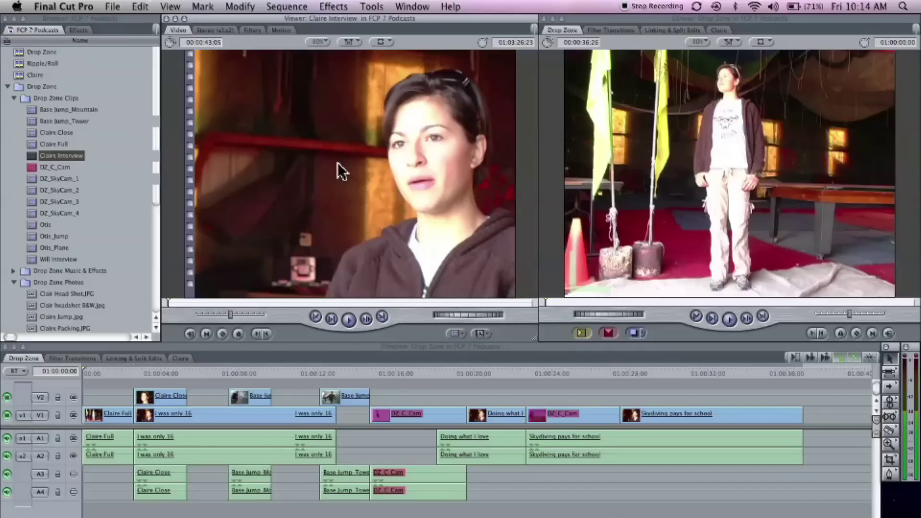
# - Bring up the Button List and filter it to the 'mark' commands
pyautogui.hotkey('alt', 'j')
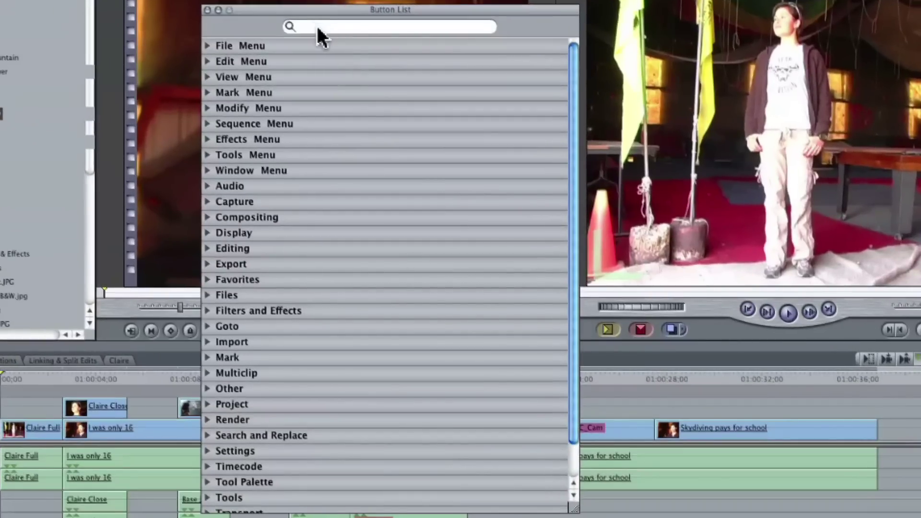
pyautogui.click(317, 25)
pyautogui.write('mark')
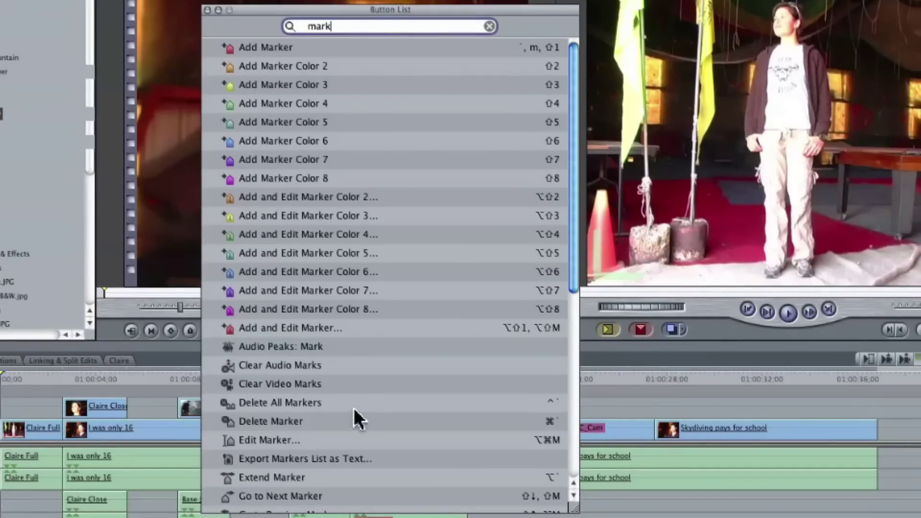
pyautogui.scroll(-6, 355, 283)
pyautogui.scroll(3, 355, 283)
pyautogui.scroll(-3, 355, 283)
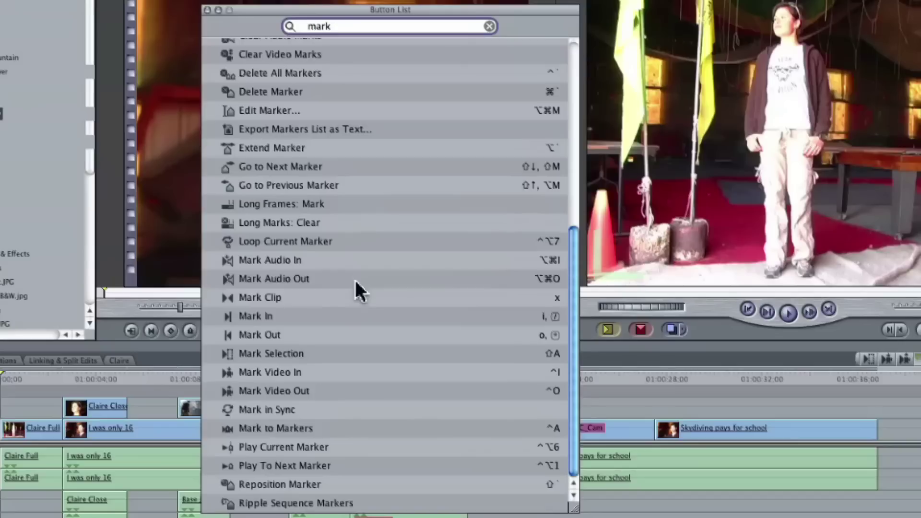
pyautogui.scroll(6, 356, 283)
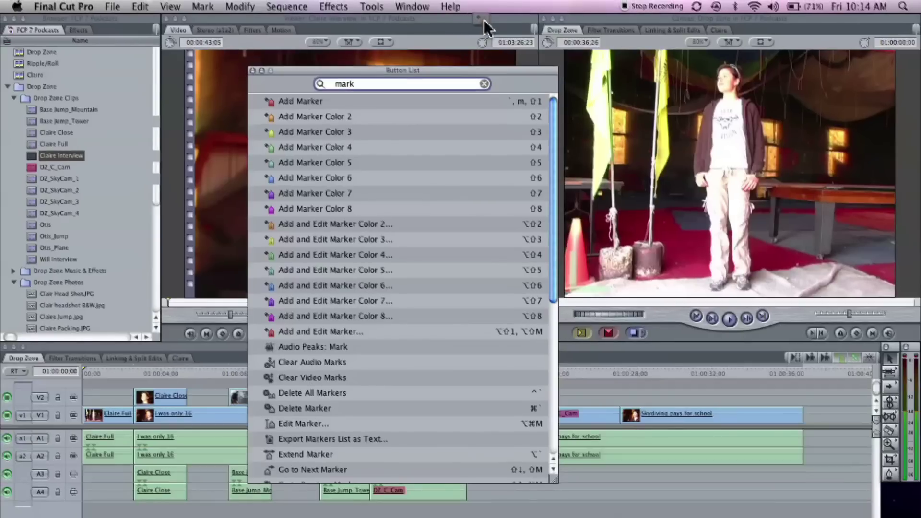
# - Put Add and Edit Marker and Play To Next Marker in the Viewer button bar
pyautogui.moveTo(490, 27); pyautogui.dragTo(490, 27)
pyautogui.moveTo(553, 226); pyautogui.dragTo(556, 387)
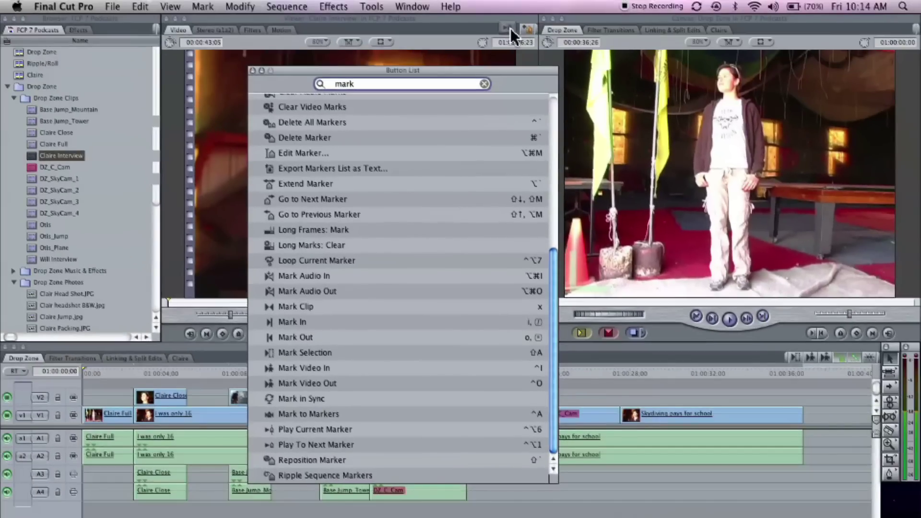
pyautogui.moveTo(511, 28); pyautogui.dragTo(511, 27)
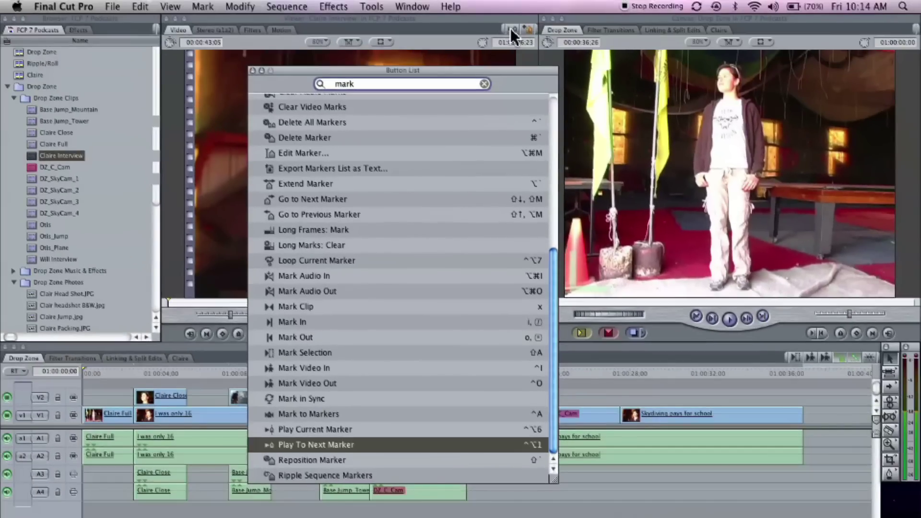
pyautogui.click(252, 70)
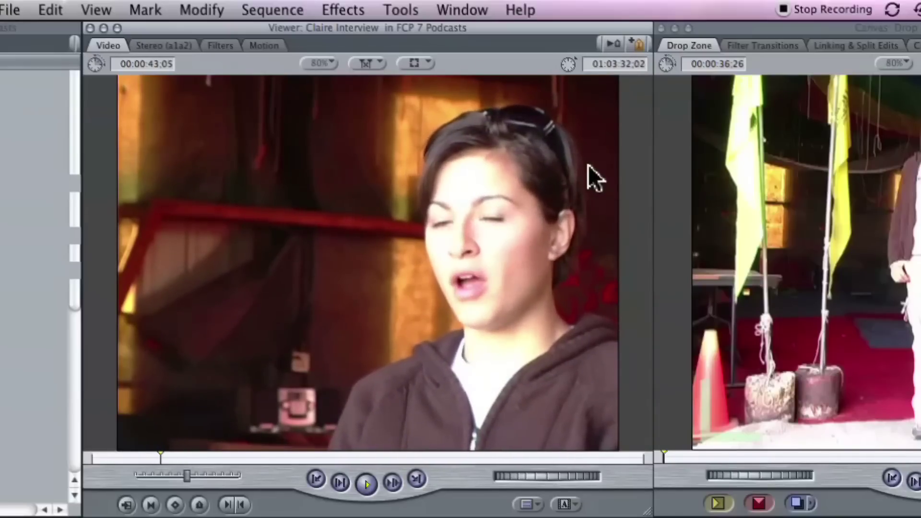
# - Add markers named 'only 16', 'paid my dues' and 'pay for school', then step back one marker
pyautogui.doubleClick(629, 42)
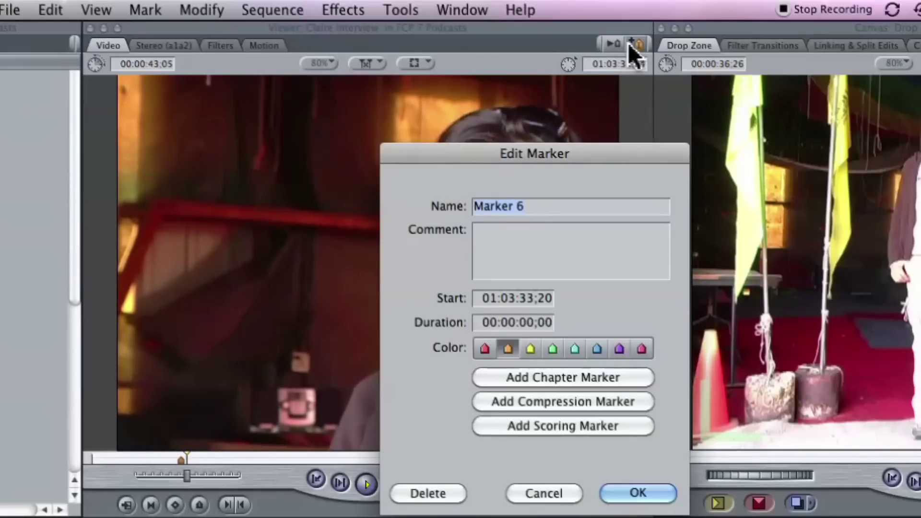
pyautogui.write('only 16')
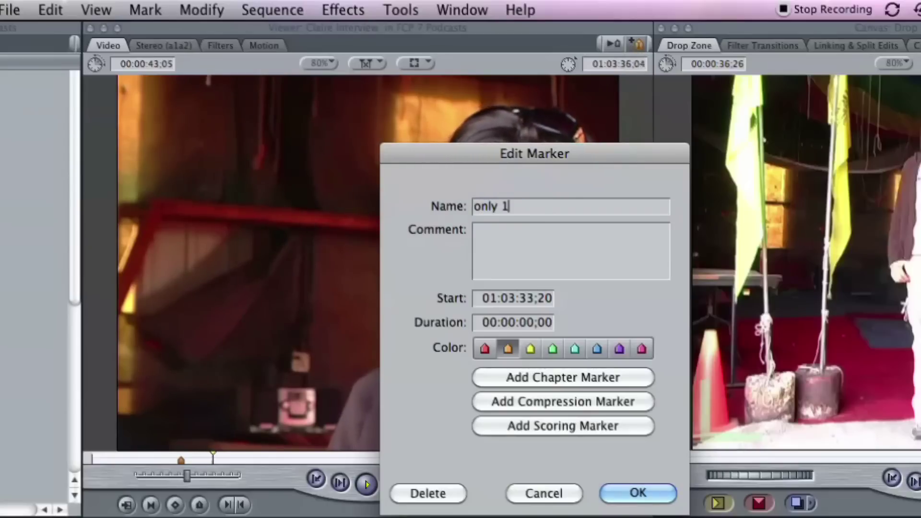
pyautogui.click(636, 489)
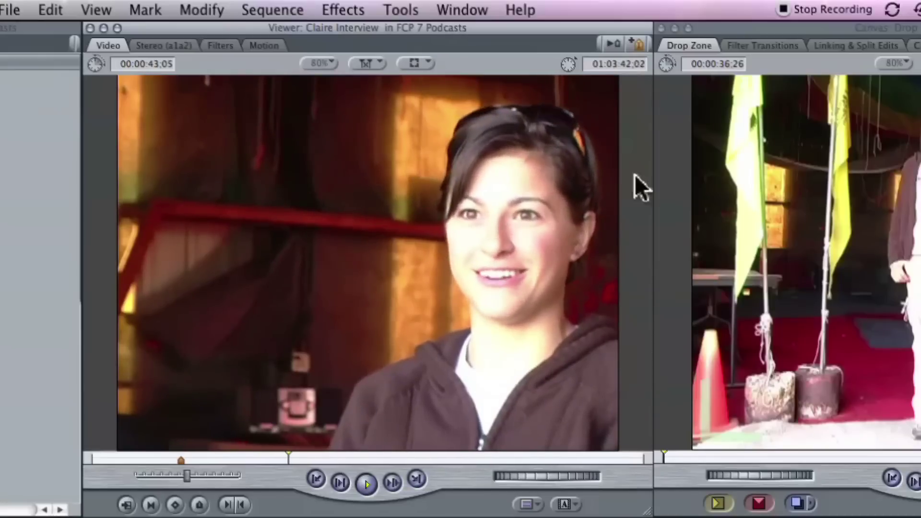
pyautogui.doubleClick(634, 45)
pyautogui.write('paid my dues')
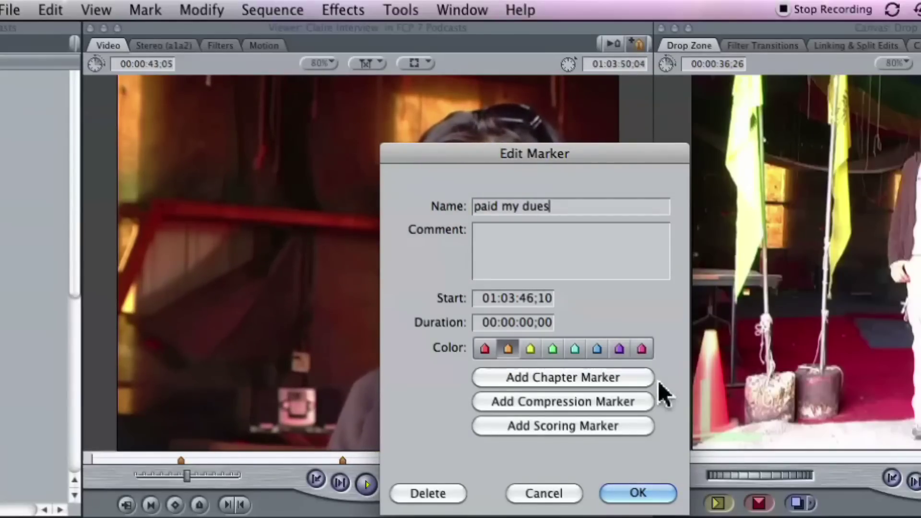
pyautogui.click(638, 493)
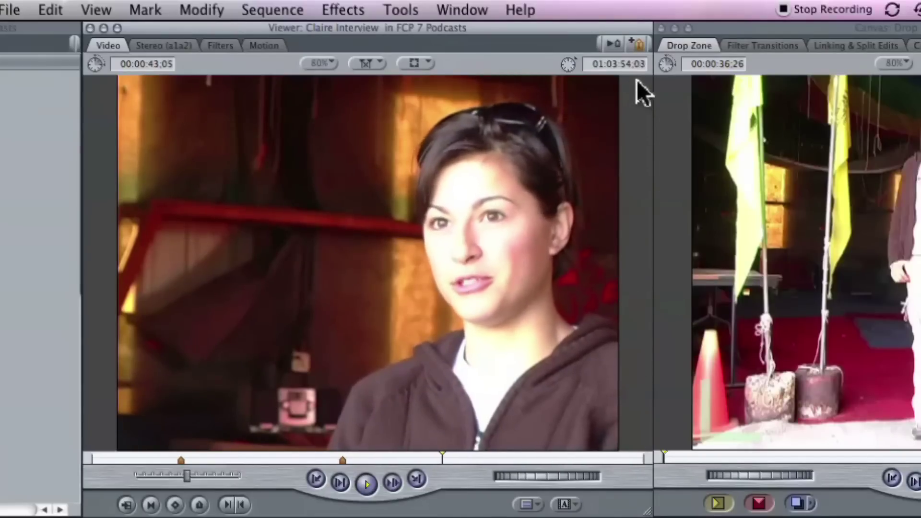
pyautogui.doubleClick(632, 45)
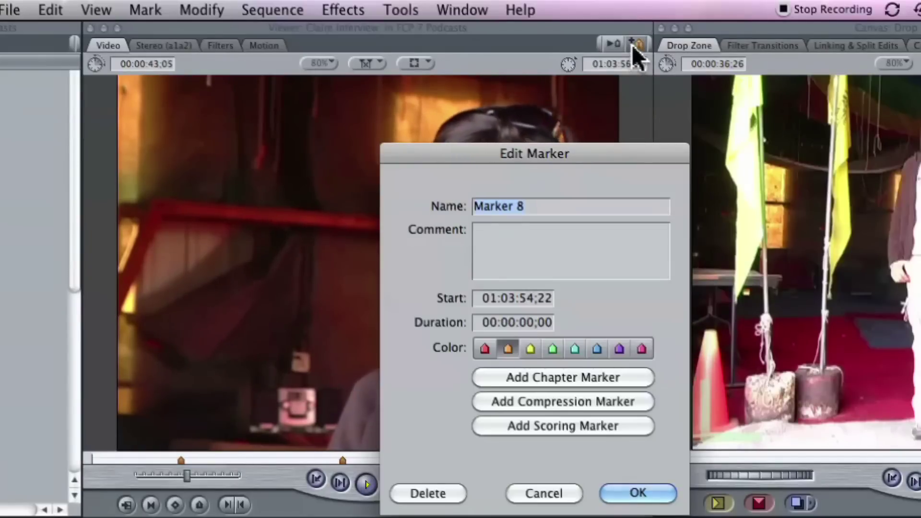
pyautogui.write('pay for school')
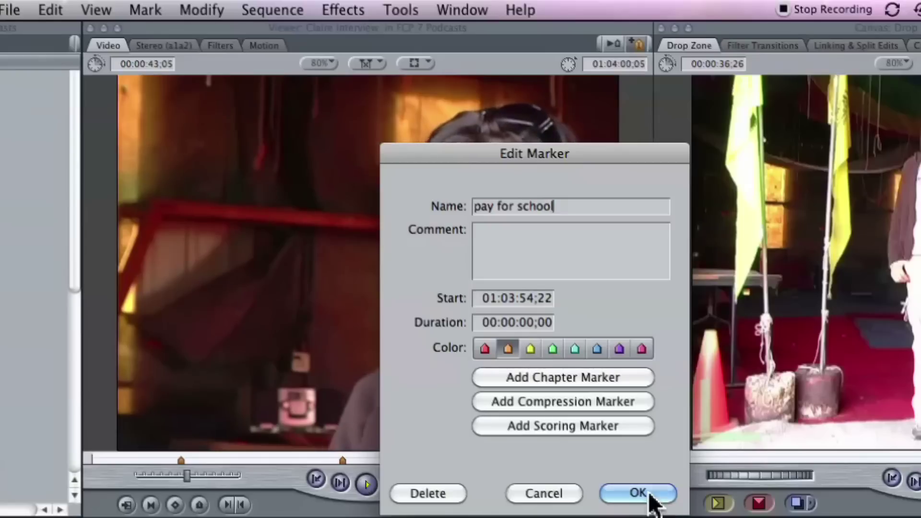
pyautogui.click(653, 500)
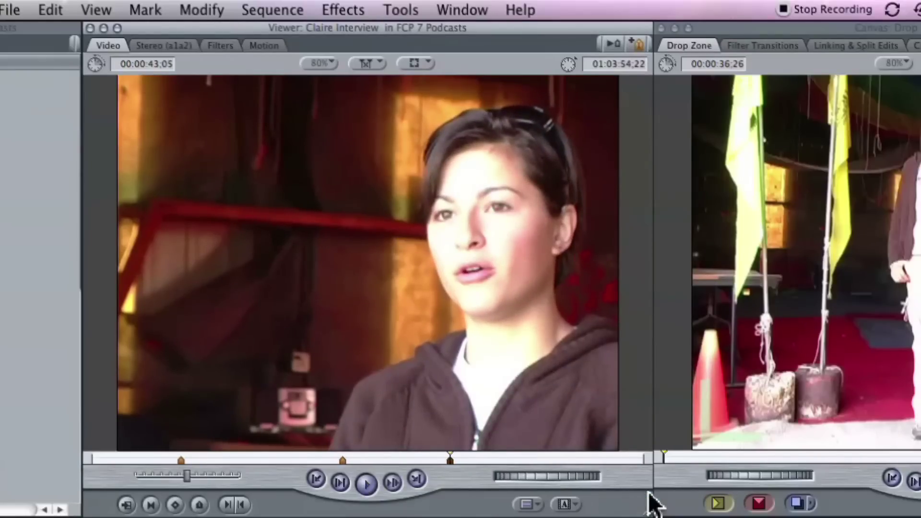
pyautogui.hotkey('shift', 'Up')
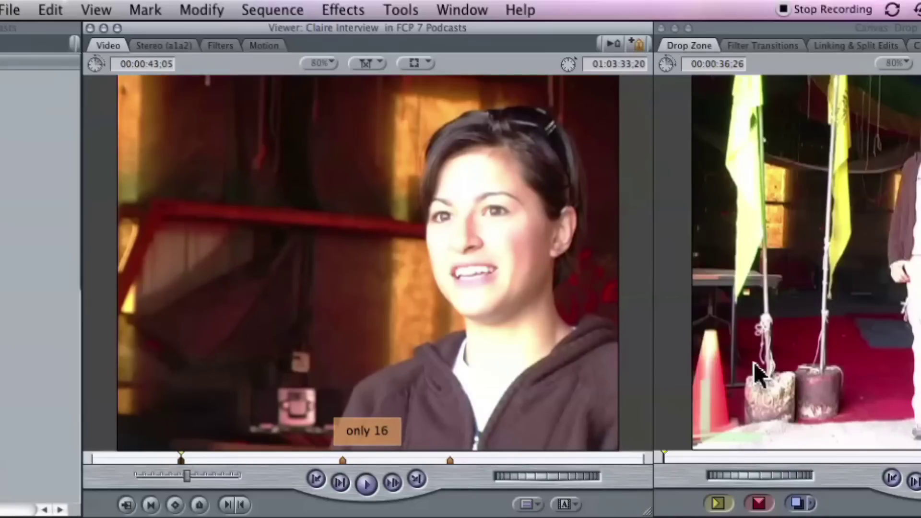
# - Scrub further into the interview, then play on to the 'paid my dues' marker
pyautogui.moveTo(312, 457); pyautogui.dragTo(305, 457)
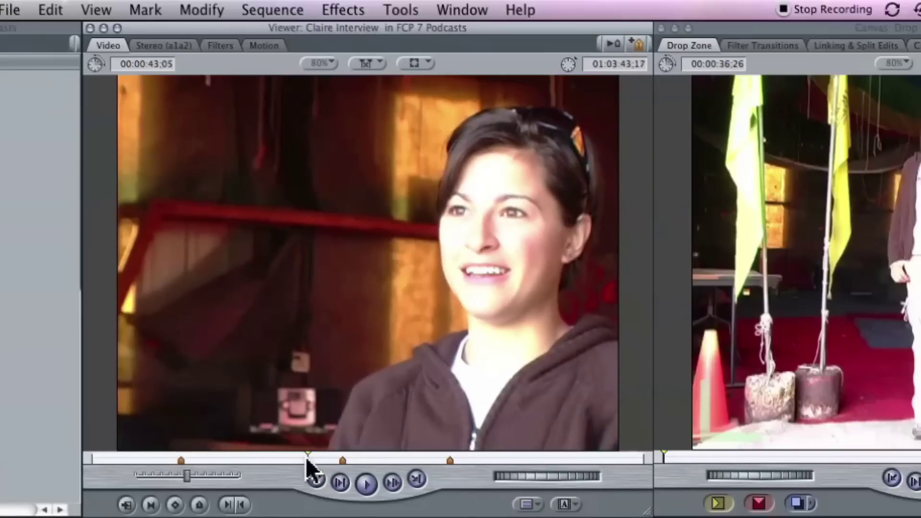
pyautogui.click(615, 39)
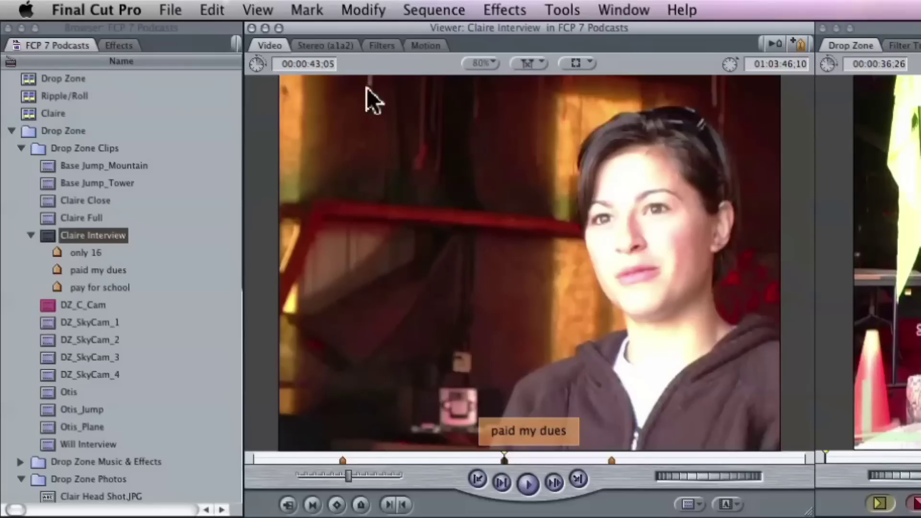
# - Delete all markers with Mark > Markers > Delete All and return the playhead to the start
pyautogui.click(309, 11)
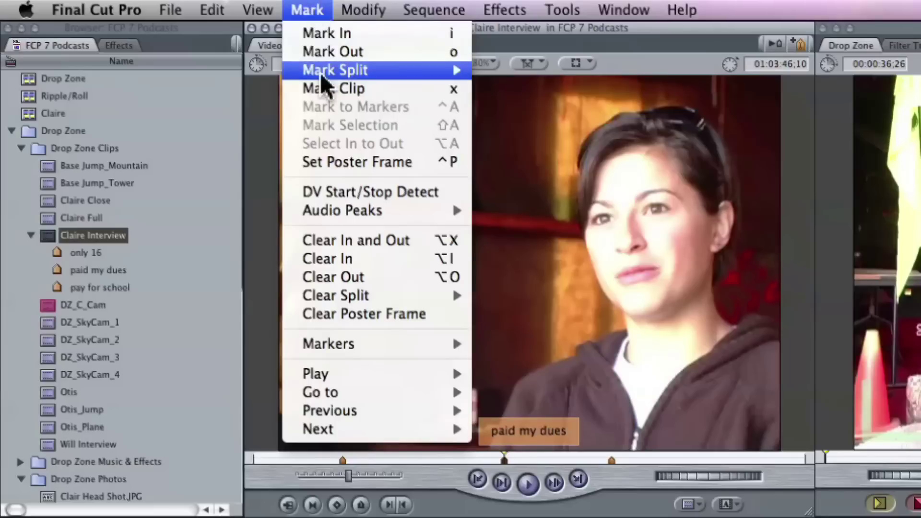
pyautogui.moveTo(342, 342)
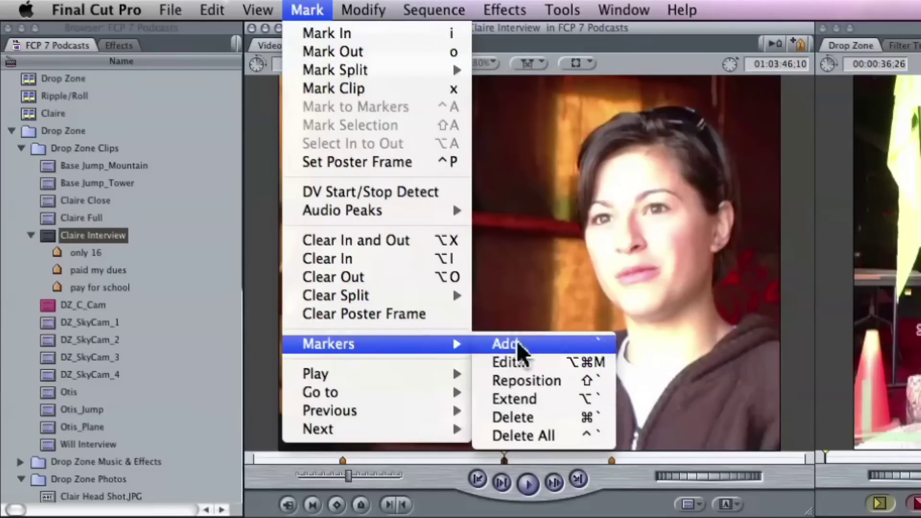
pyautogui.click(572, 434)
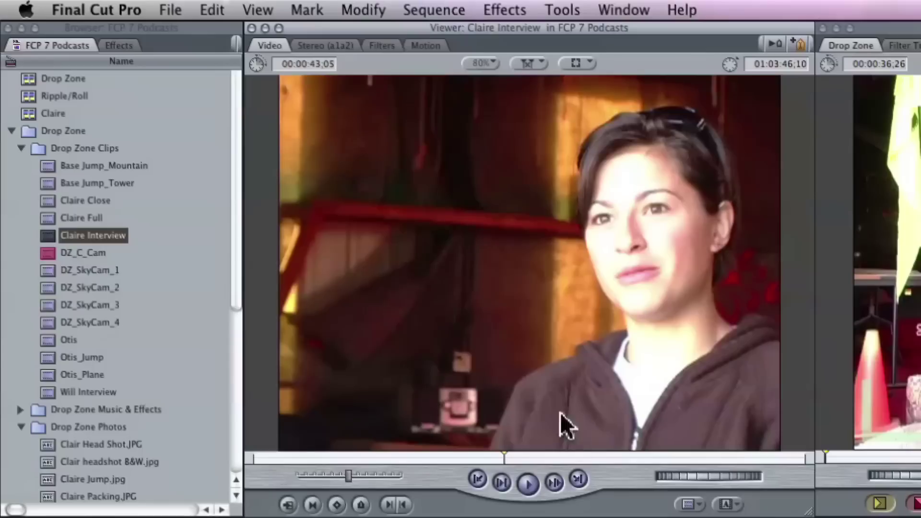
pyautogui.click(251, 460)
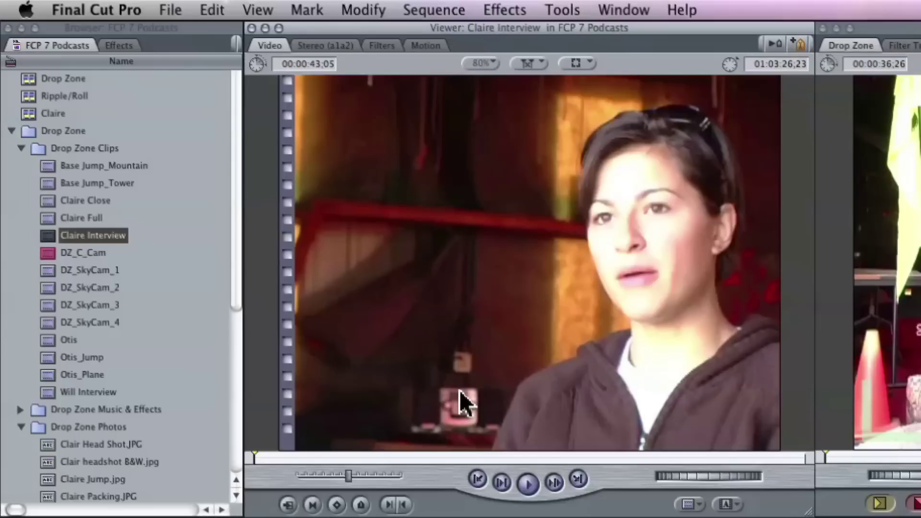
# - Play the clip and add markers named 'adafdas', 'asdf' and 'adfasdf' during playback
pyautogui.press('space')
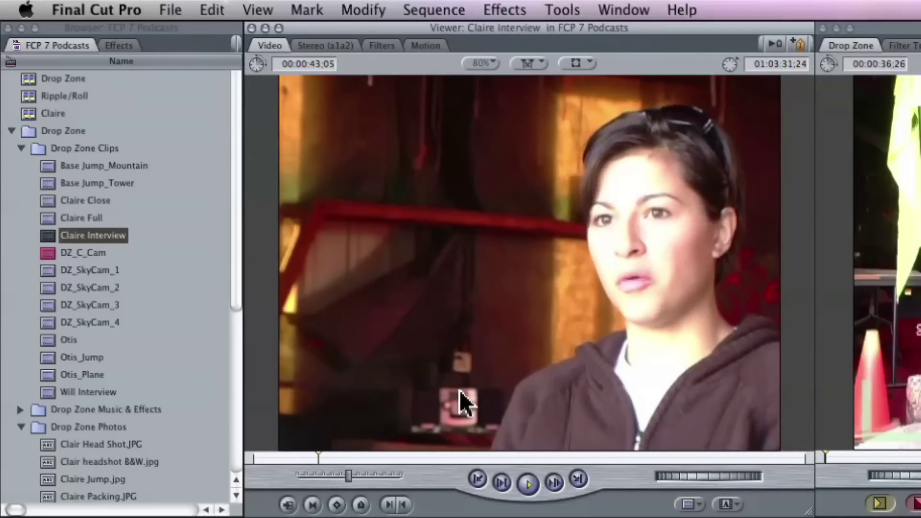
pyautogui.press('m')
pyautogui.press('m')
pyautogui.write('adafdas')
pyautogui.press('Return')
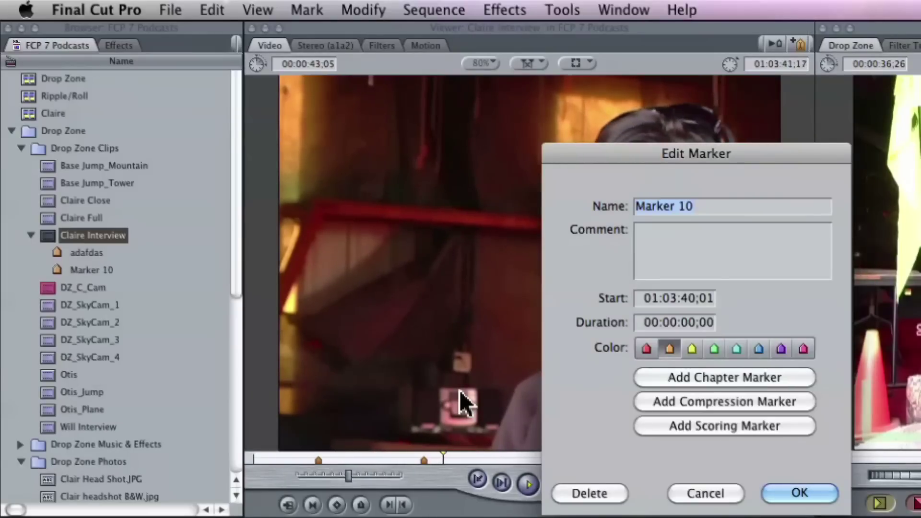
pyautogui.write('asdf')
pyautogui.press('Return')
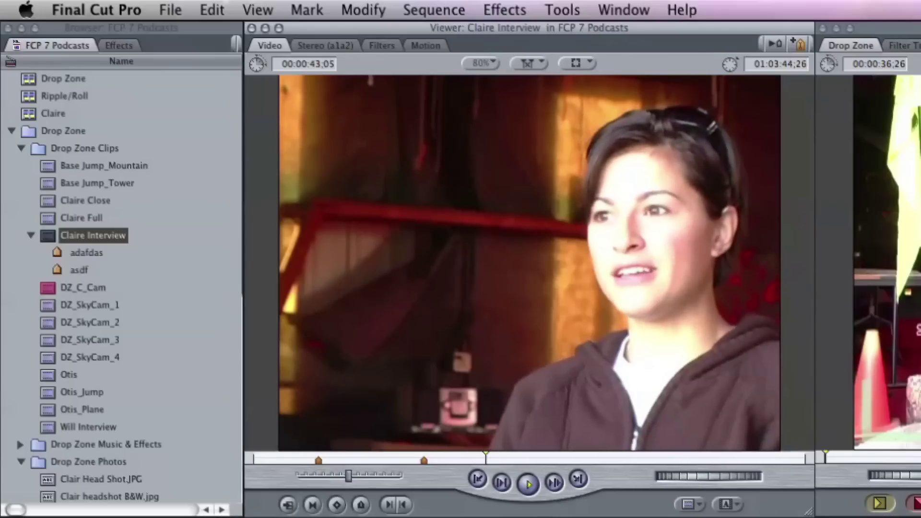
pyautogui.press('m')
pyautogui.press('m')
pyautogui.write('adfasdf')
pyautogui.press('Return')
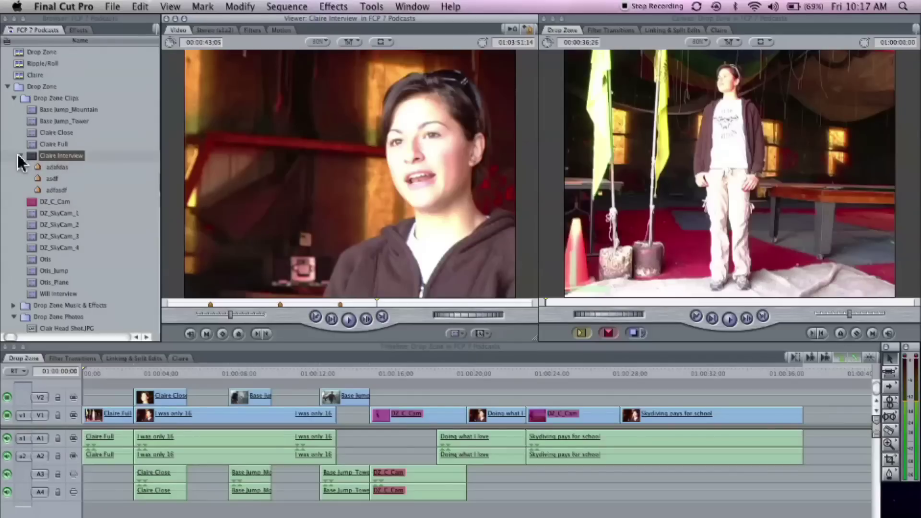
# - Collapse and re-expand Claire Interview in the Browser to list its three markers
pyautogui.click(20, 156)
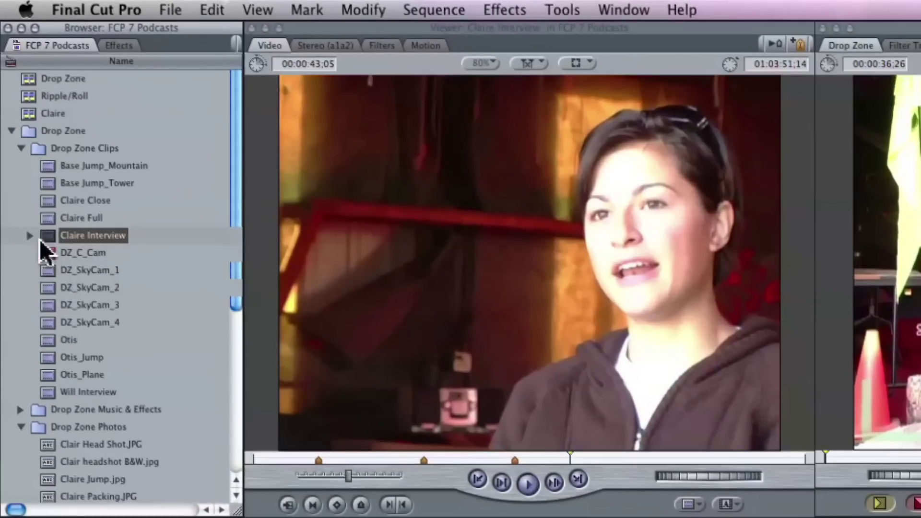
pyautogui.click(29, 236)
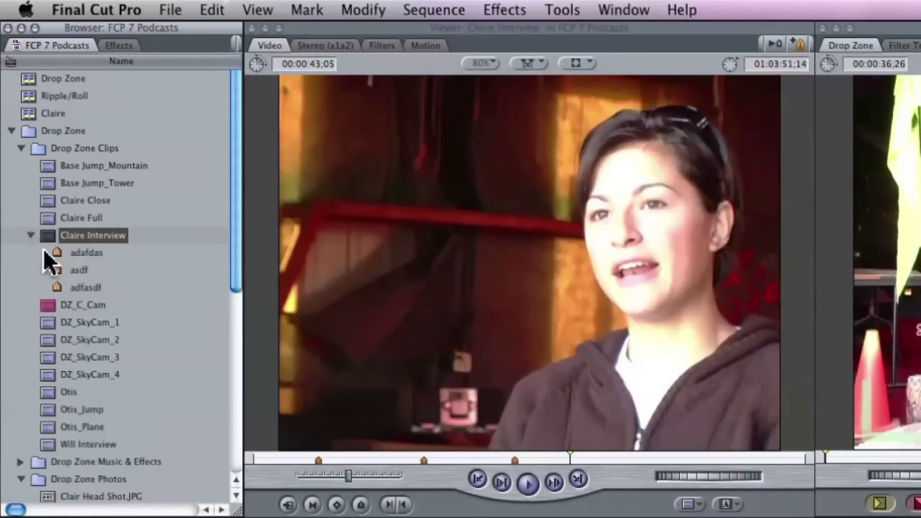